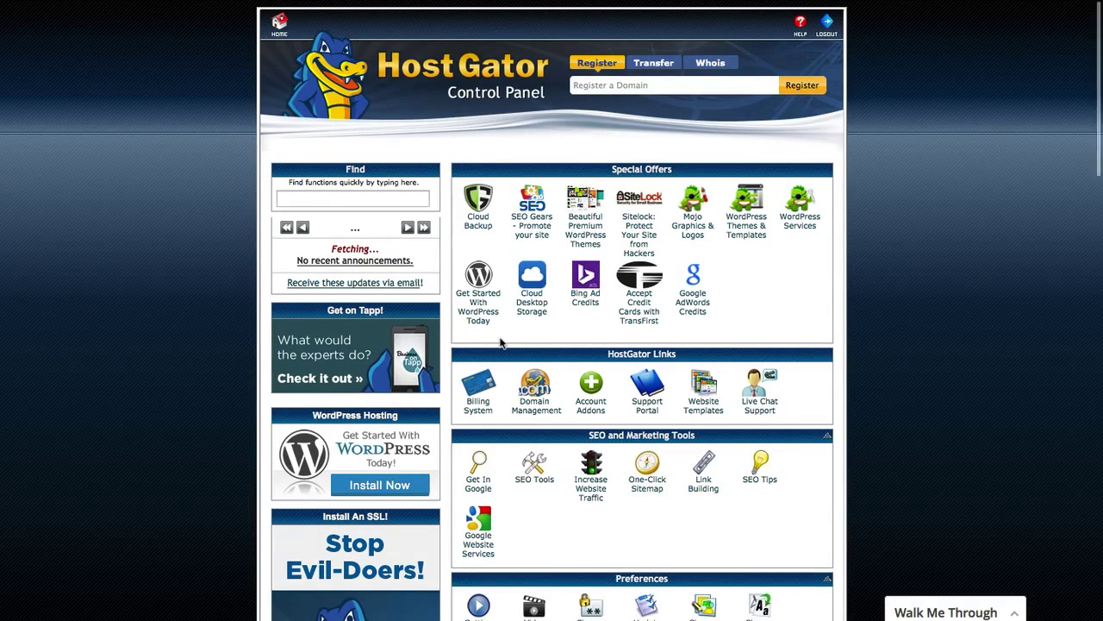
Step: Launch File Manager on the wp-phd.com document root with hidden files shown
scroll(500, 343, down, 5)
scroll(500, 343, down, 6)
scroll(500, 343, down, 2)
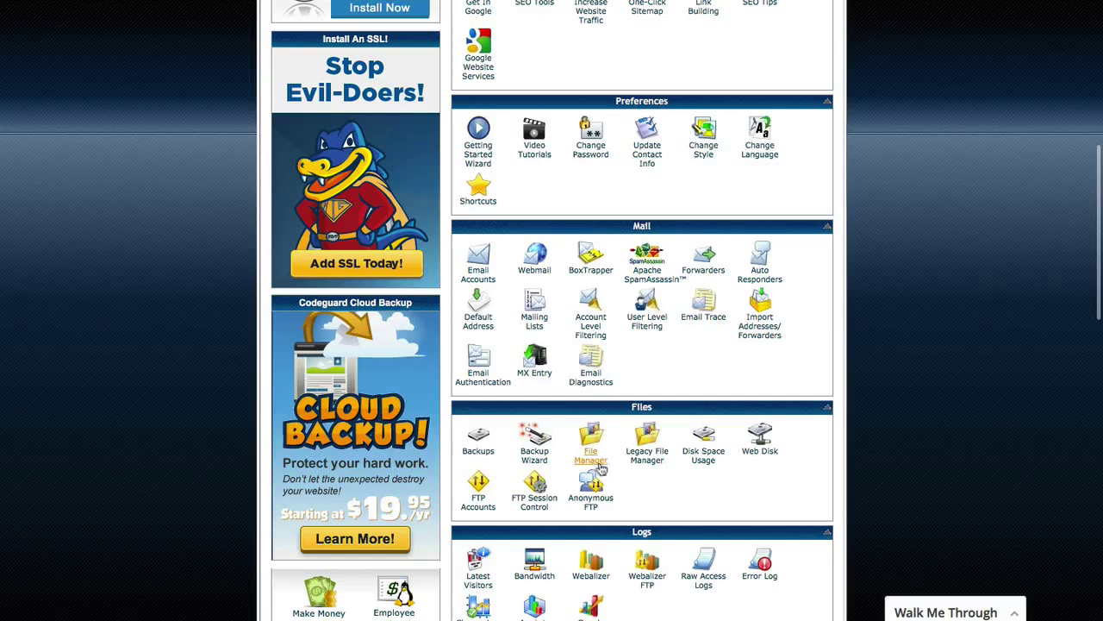
click(599, 462)
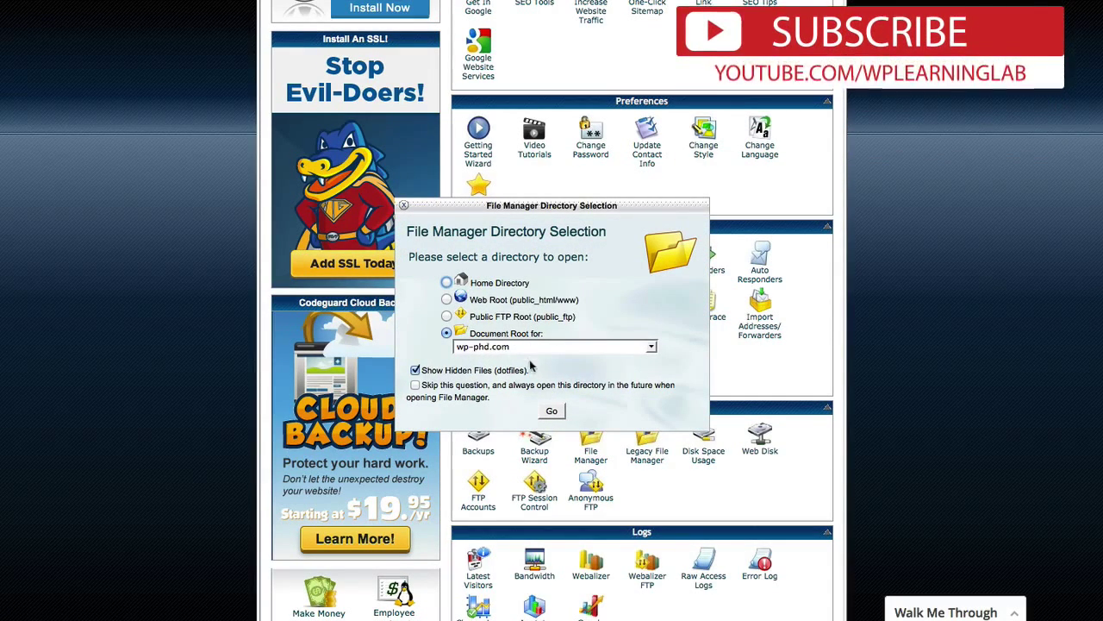
click(552, 413)
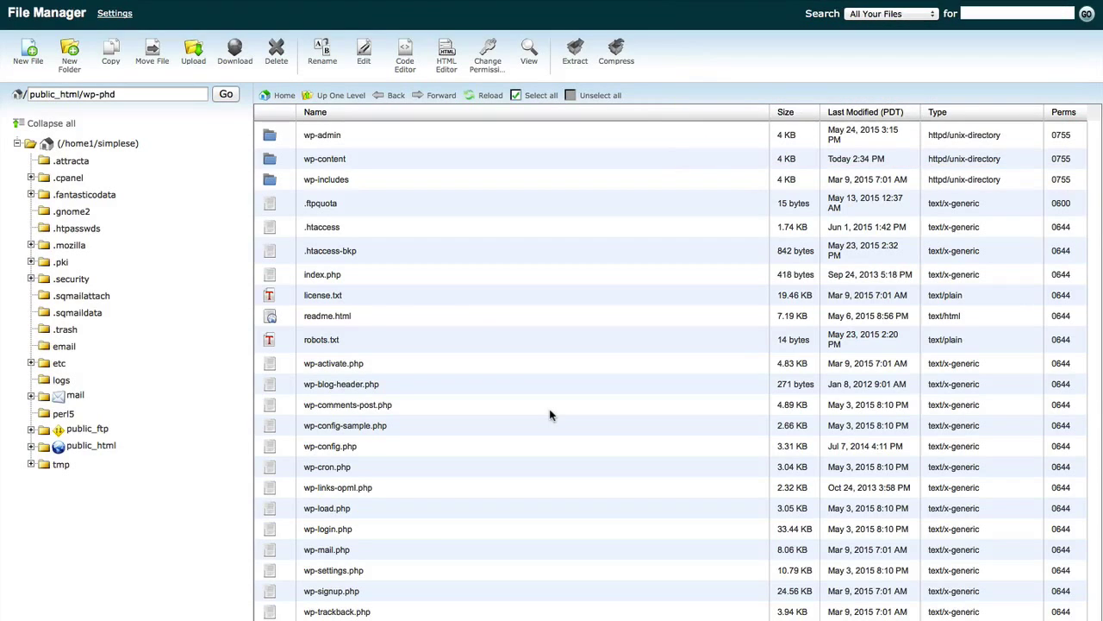
Step: Select every item in public_html/wp-phd, from wp-admin through xmlrpc.php
click(272, 137)
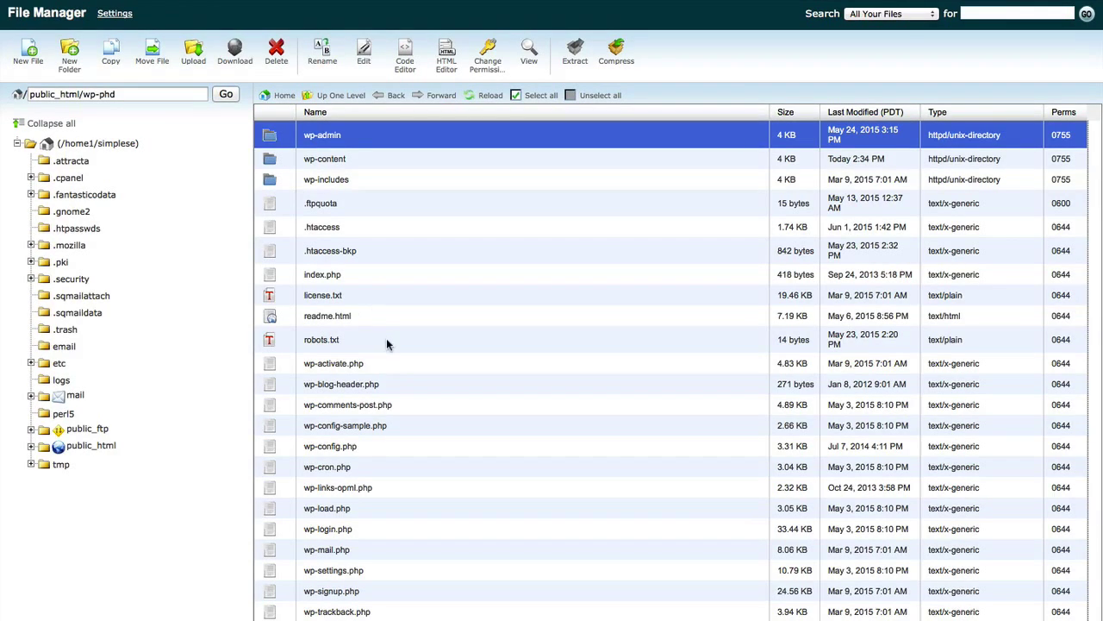
scroll(387, 344, down, 1)
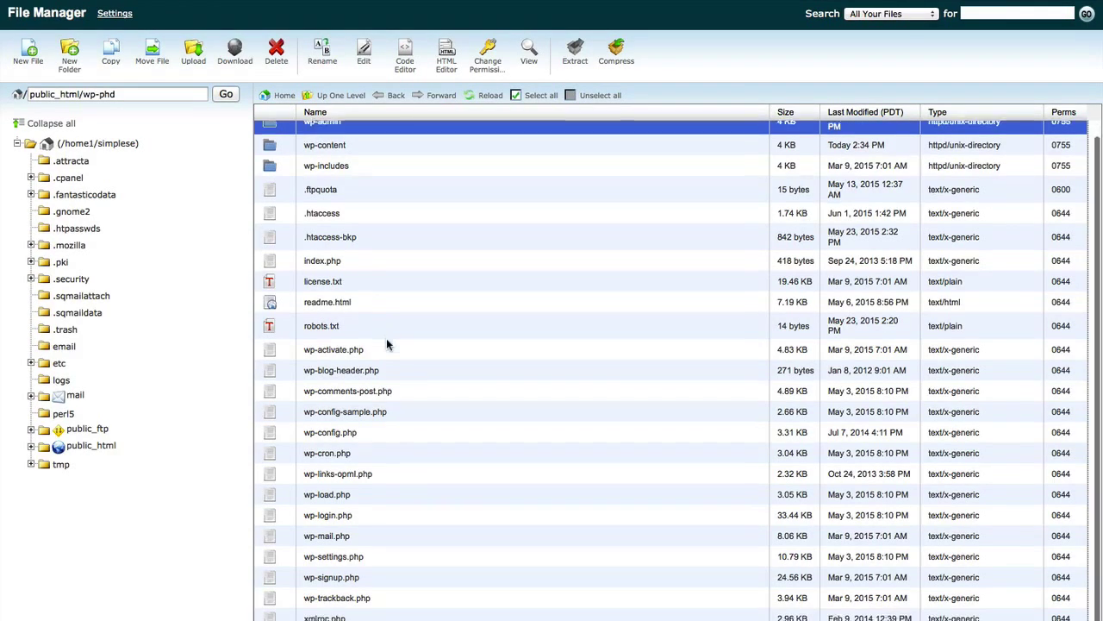
shift+click(276, 617)
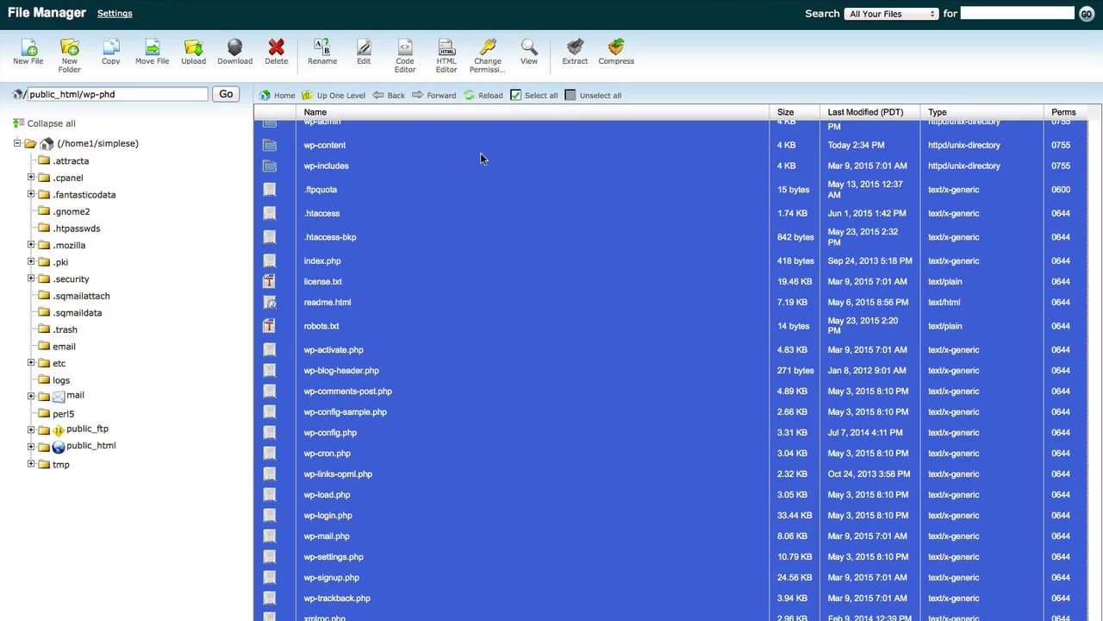
Step: Compress the selected files into a Zip archive named wp-phd-backup-date.zip
click(617, 55)
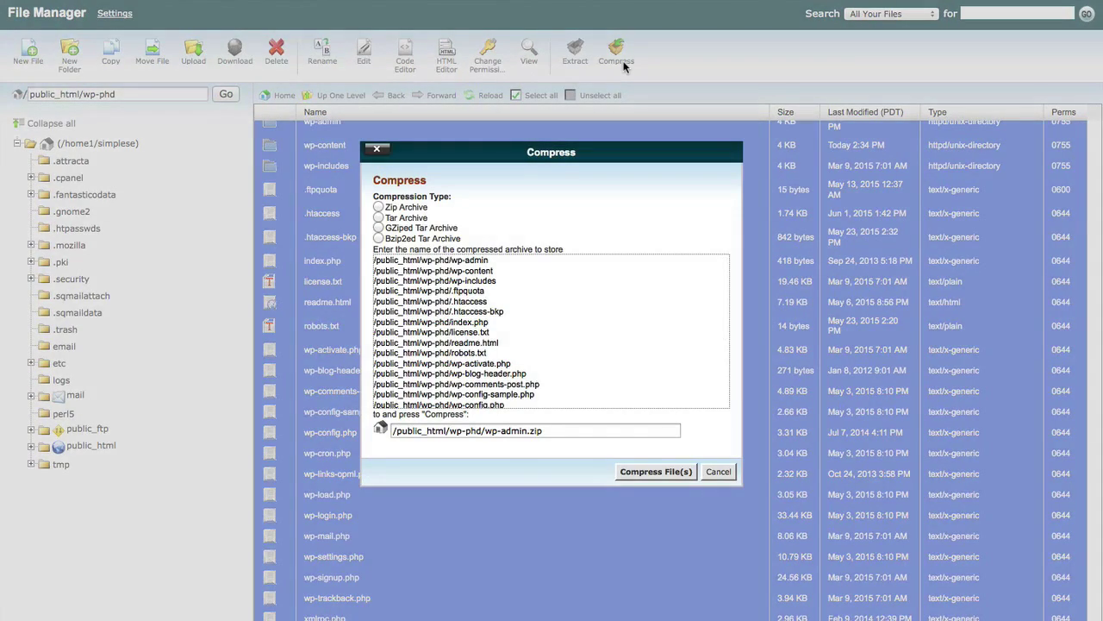
click(378, 208)
drag(528, 431, 486, 433)
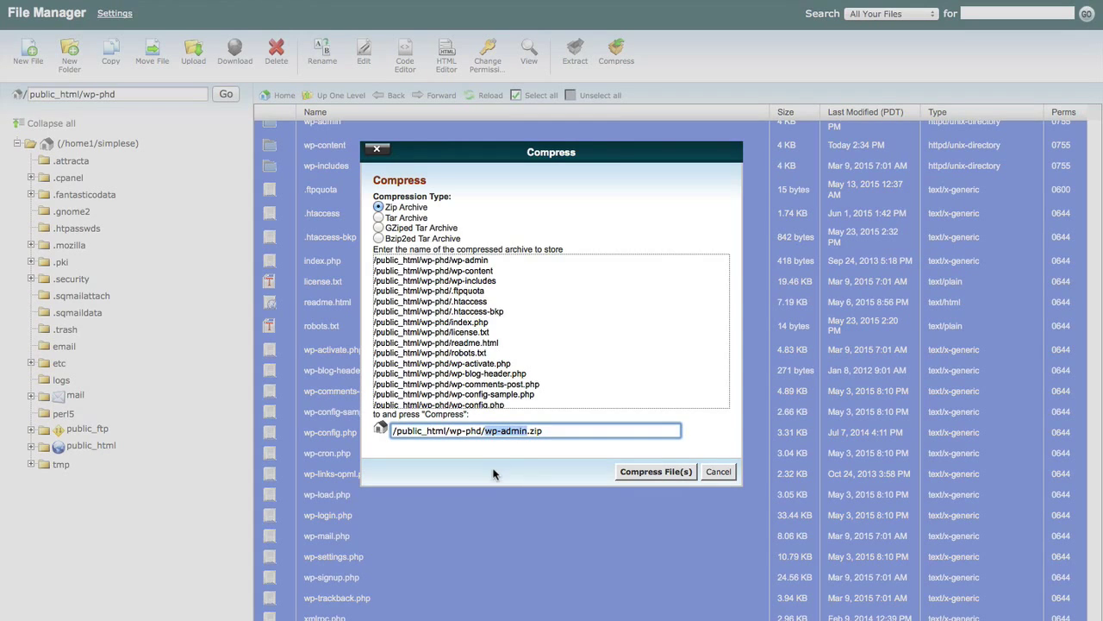
text(wp-phd-backup-)
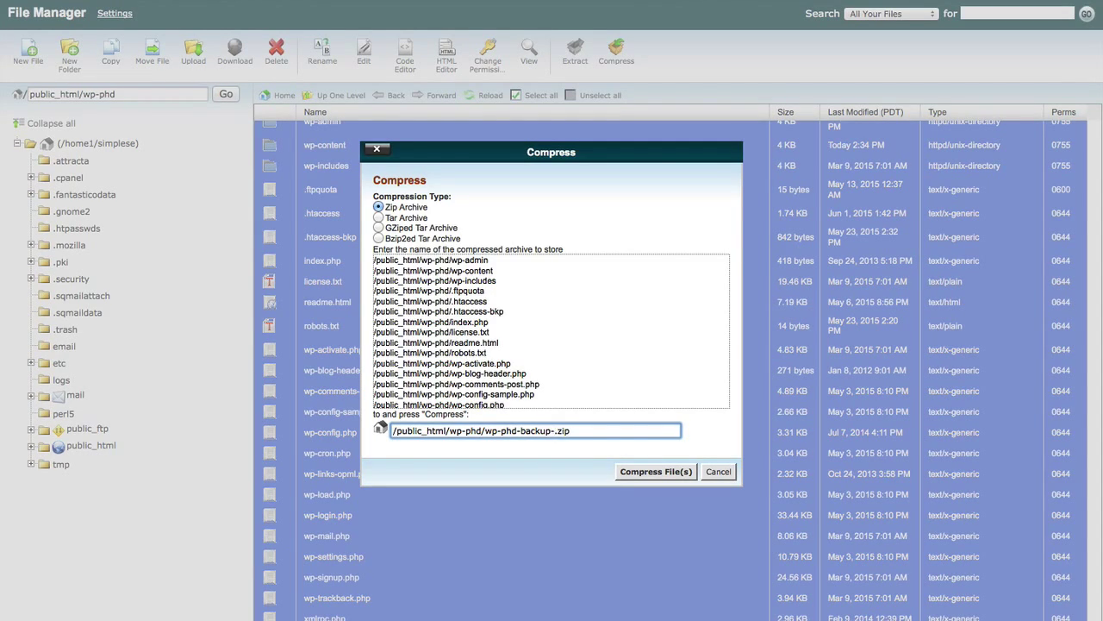
text(date)
click(666, 475)
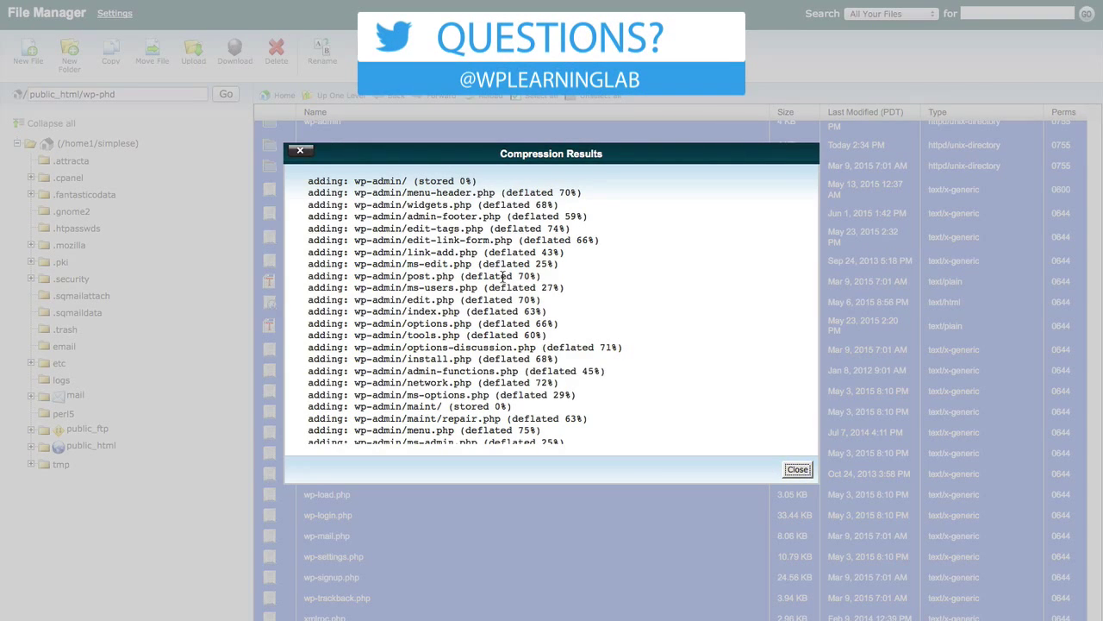
Step: Dismiss the compression results, clear the selection and reload the folder listing
scroll(503, 276, down, 3)
scroll(502, 275, down, 15)
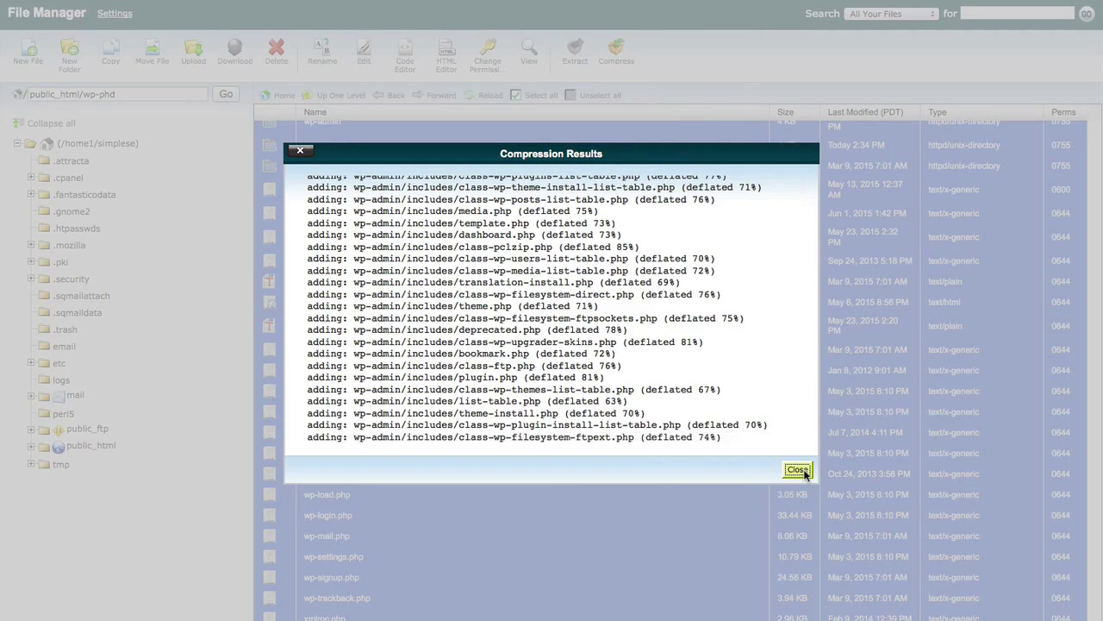
click(804, 472)
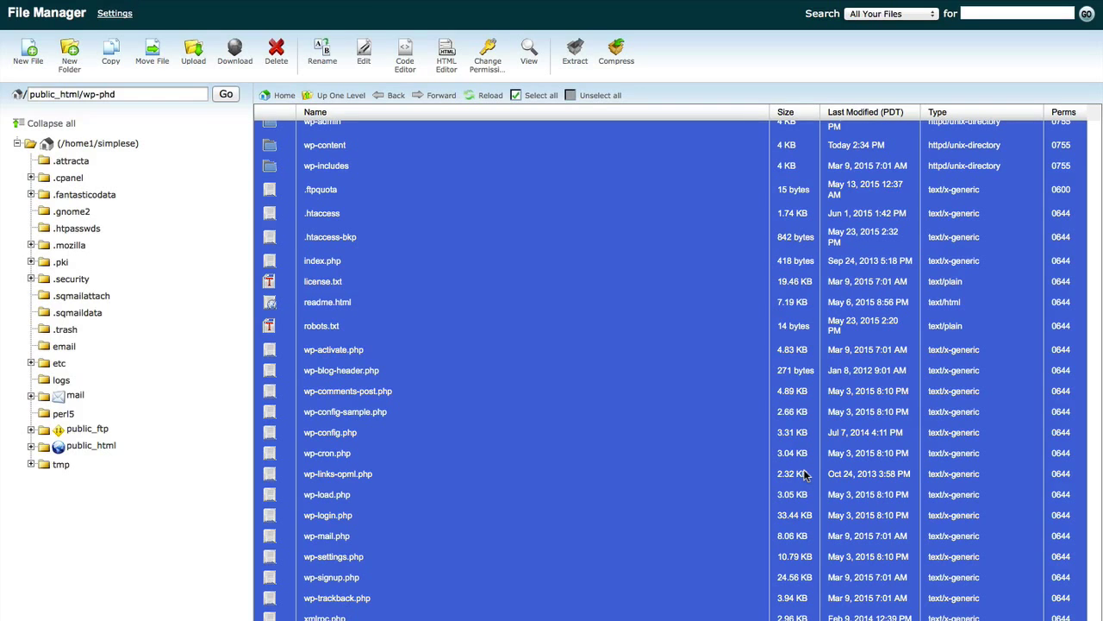
click(432, 437)
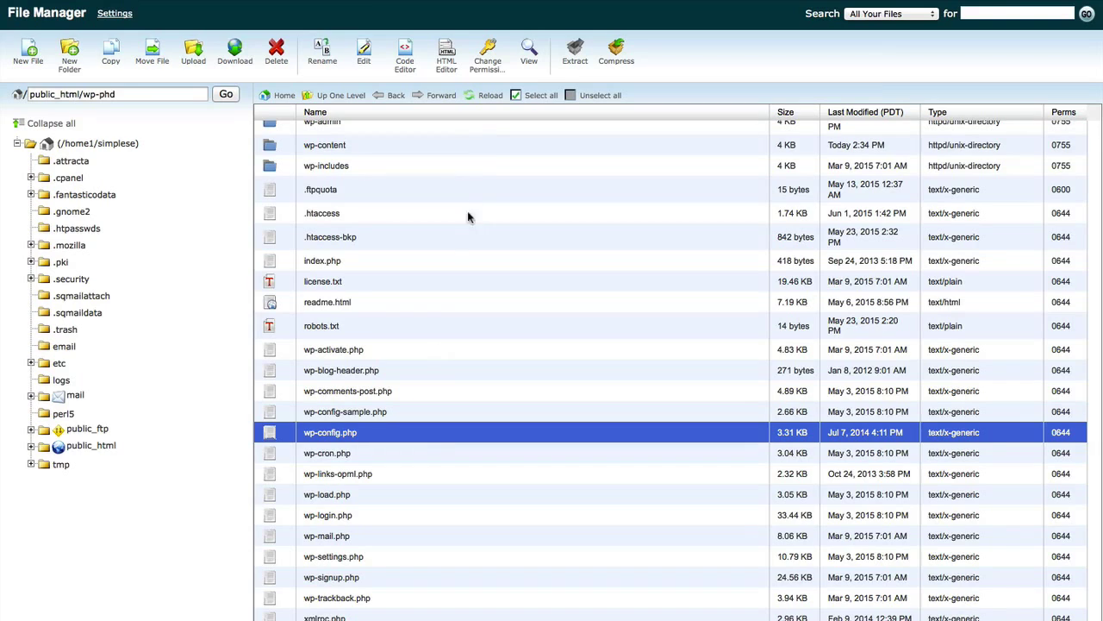
click(488, 100)
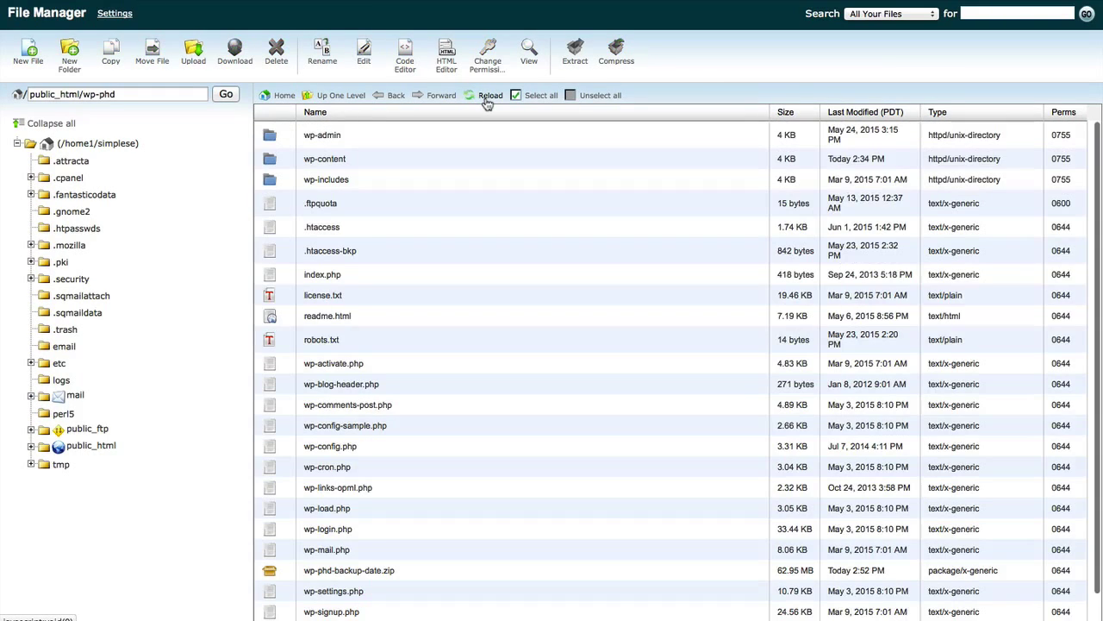
Step: Download the 62.95 MB wp-phd-backup-date.zip and save it in the Downloads folder
click(329, 575)
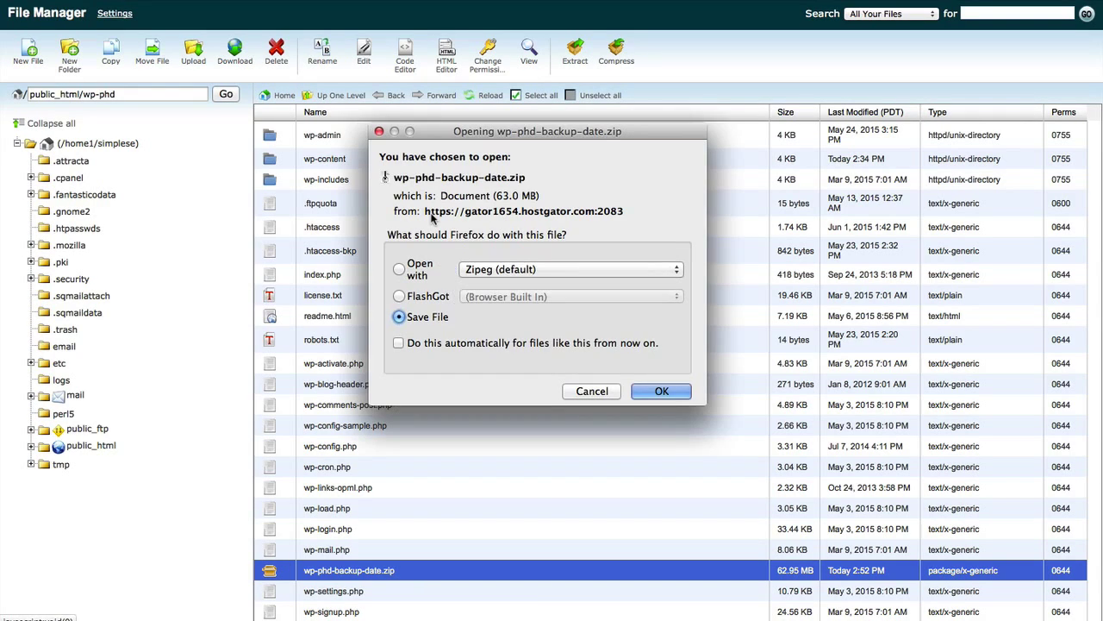
click(662, 392)
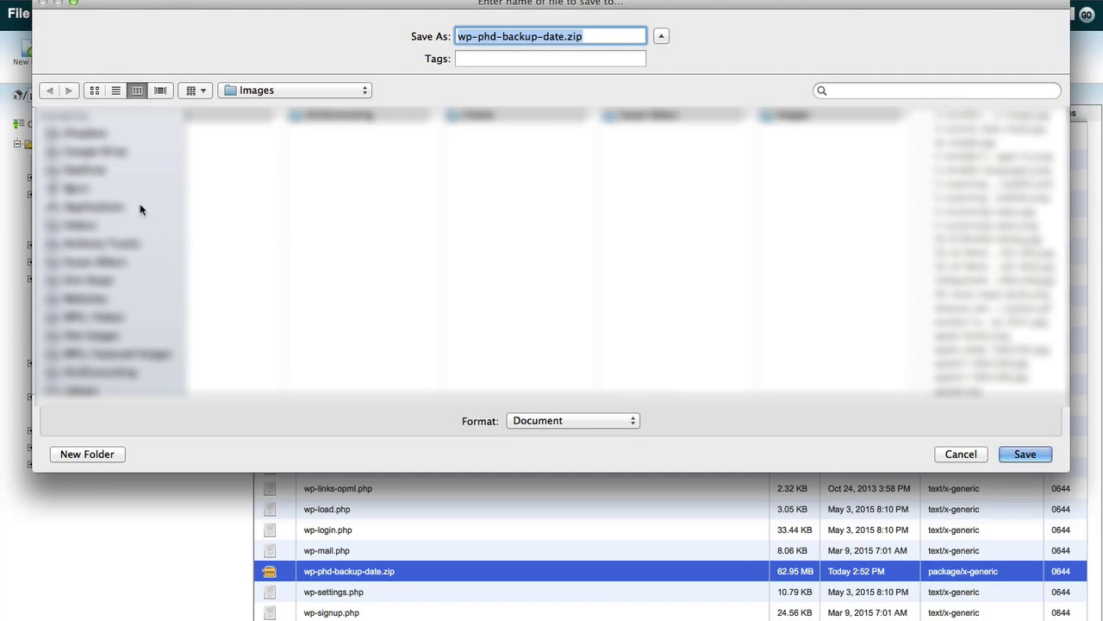
click(94, 188)
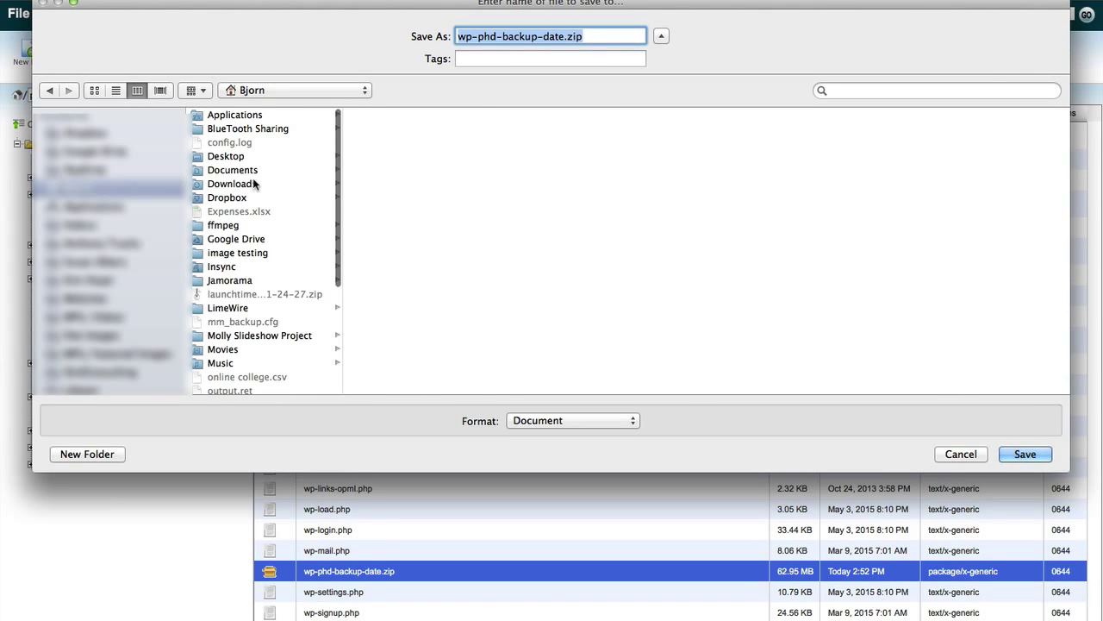
click(232, 184)
click(1025, 454)
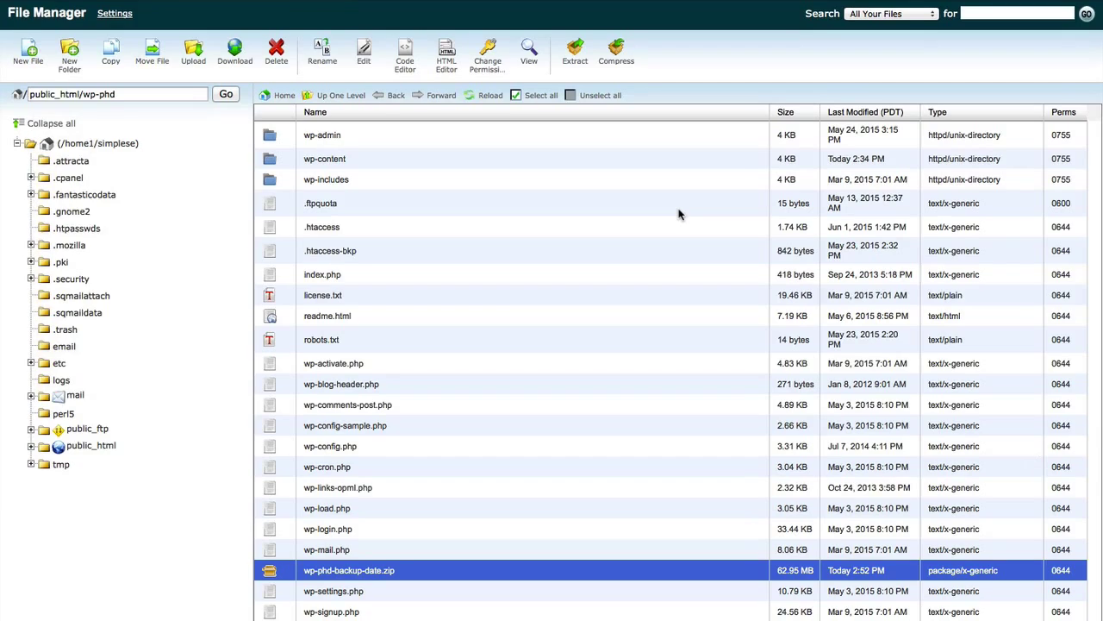
Step: Find the DB_NAME value simplese_flowerpots in wp-config.php, then close the editor
click(273, 445)
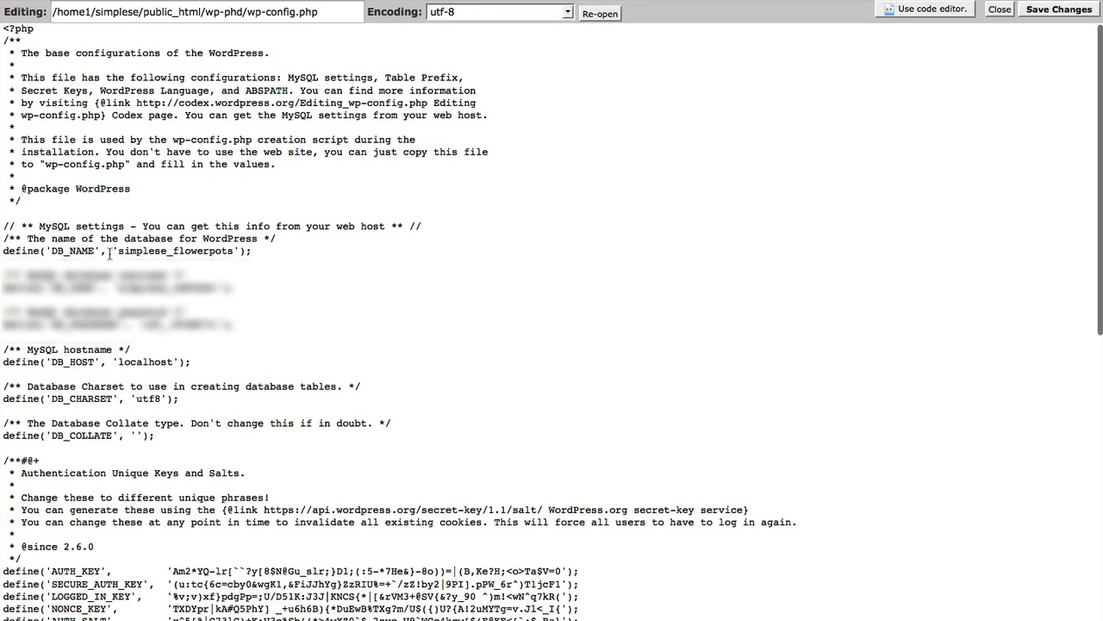
drag(173, 250, 233, 251)
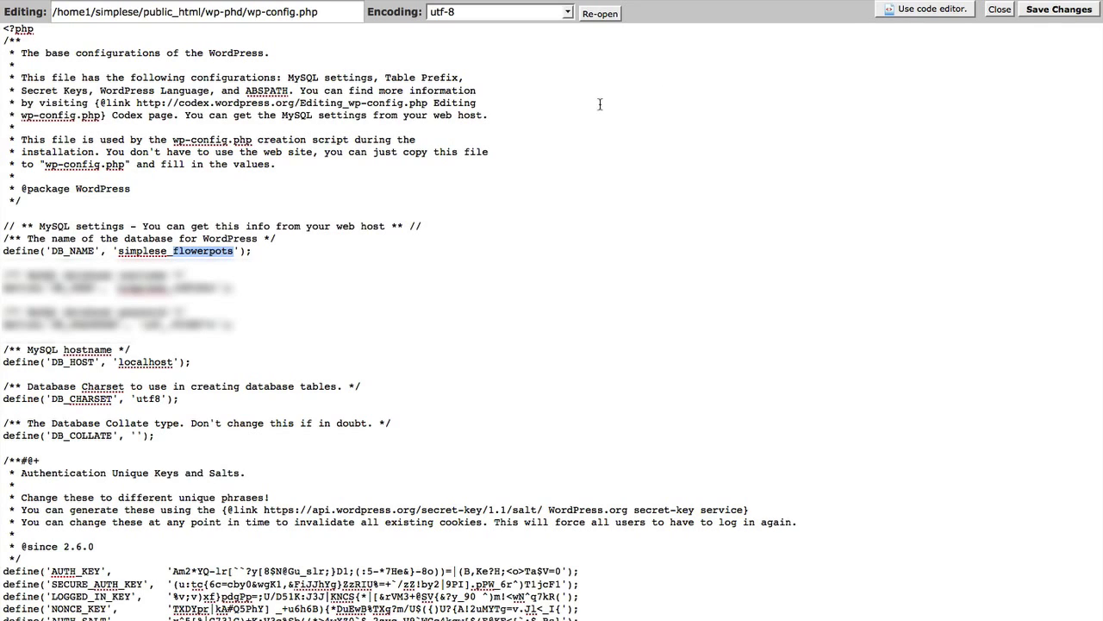
click(1003, 13)
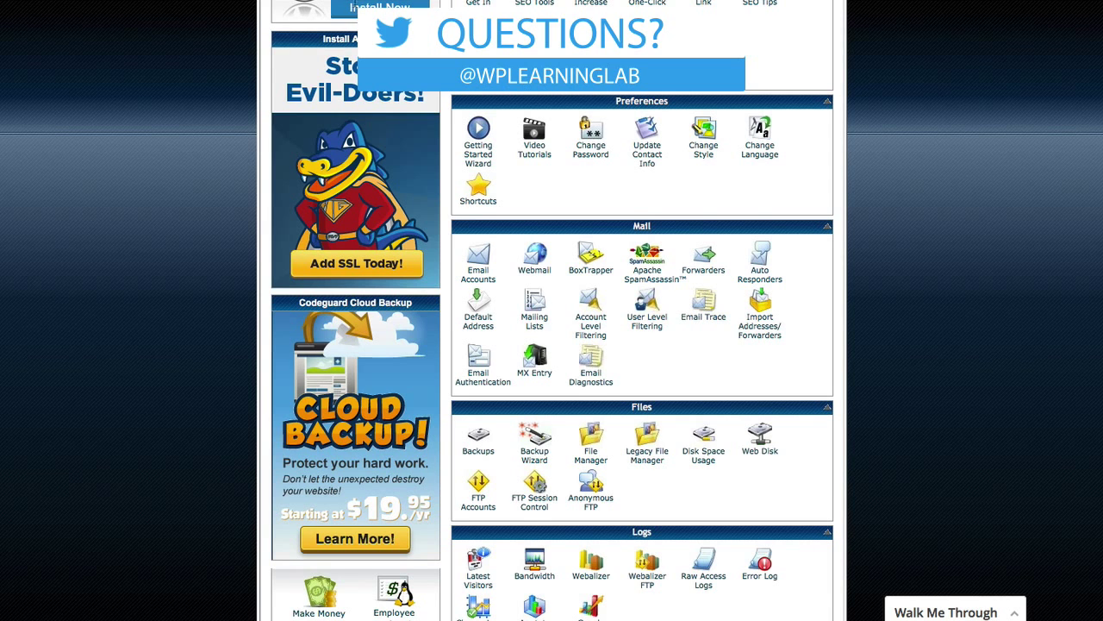
Step: Scroll the cPanel home page down to the Databases section with phpMyAdmin
scroll(535, 241, down, 3)
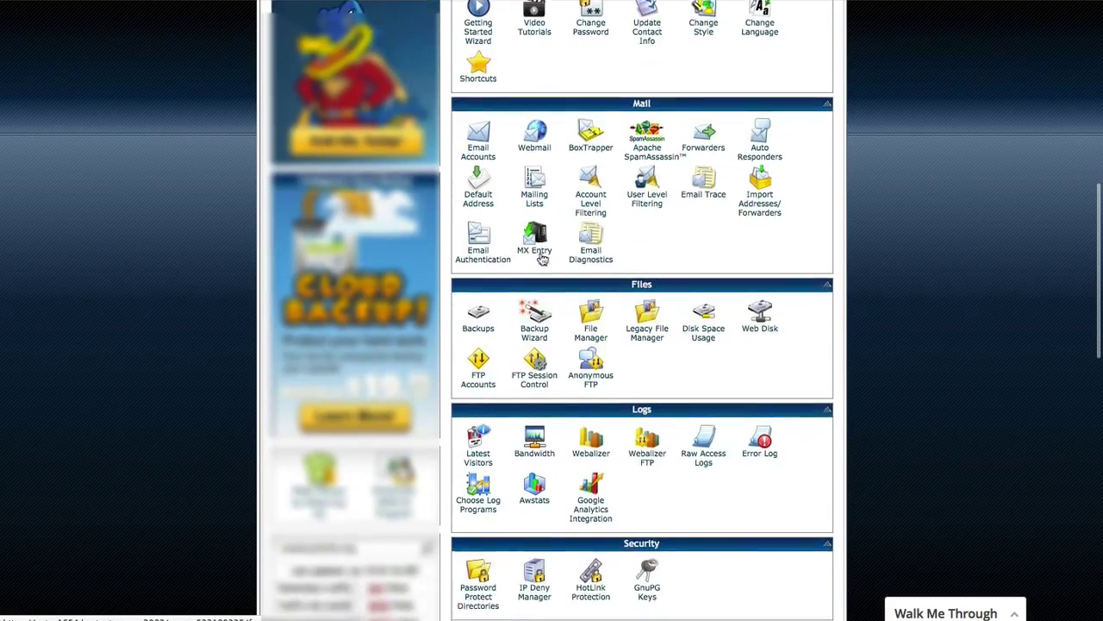
scroll(541, 258, down, 7)
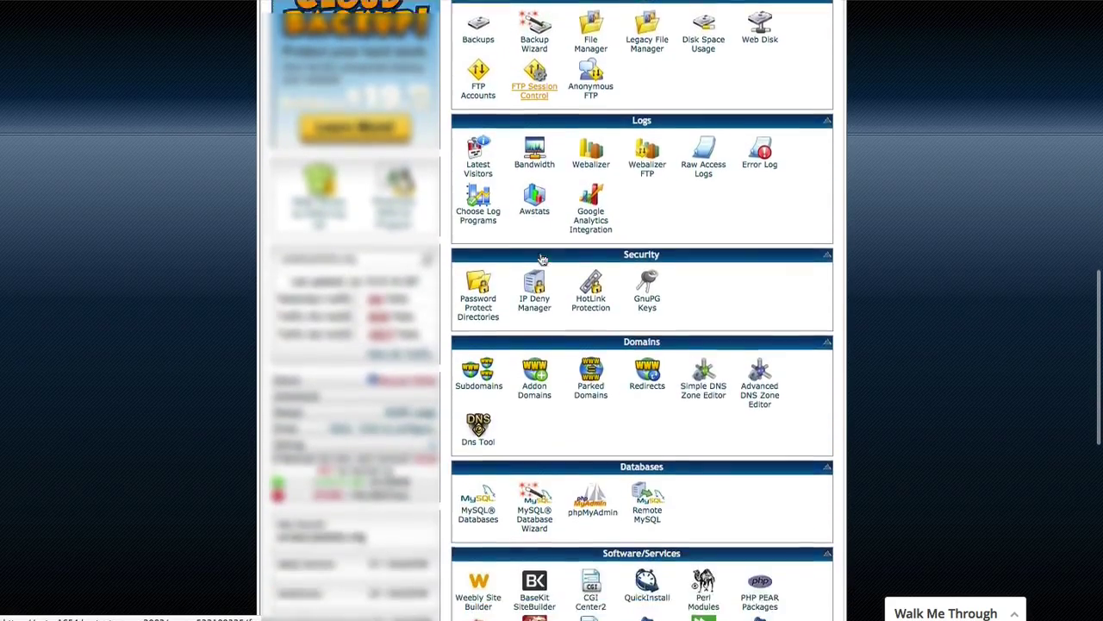
scroll(542, 258, down, 4)
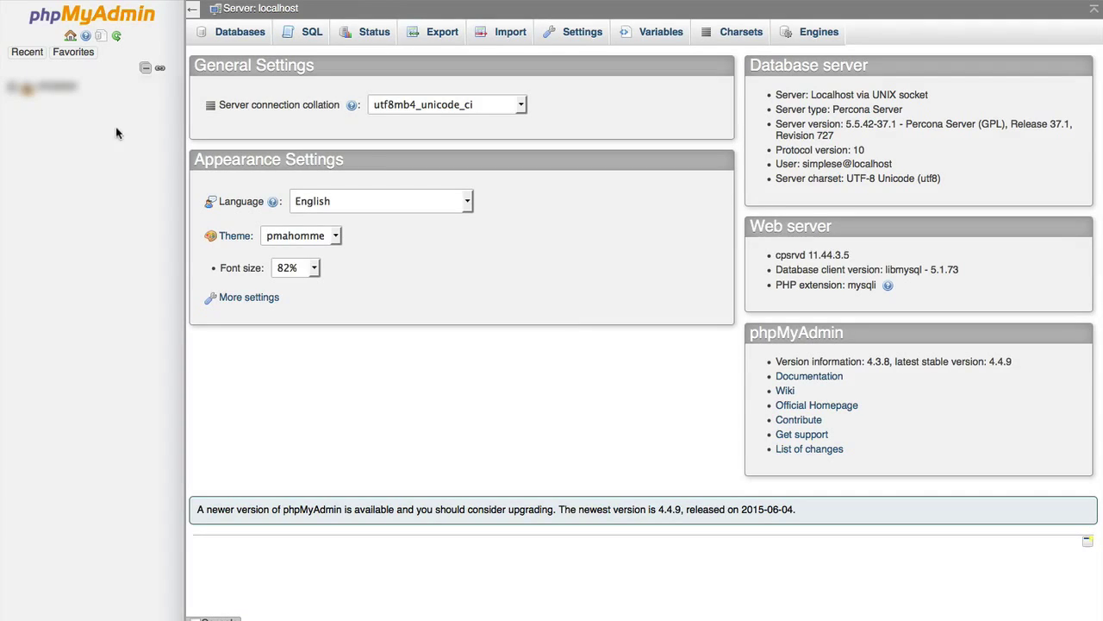
Step: Open simplese_flowerpots from the database tree and collapse the navigation panel
click(10, 91)
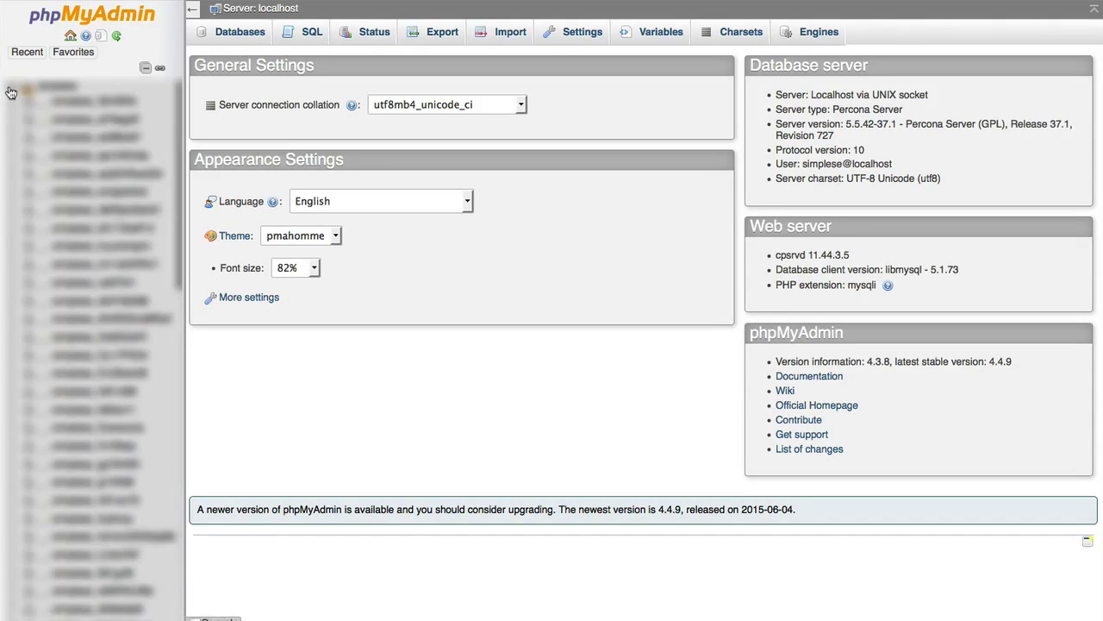
scroll(100, 349, down, 2)
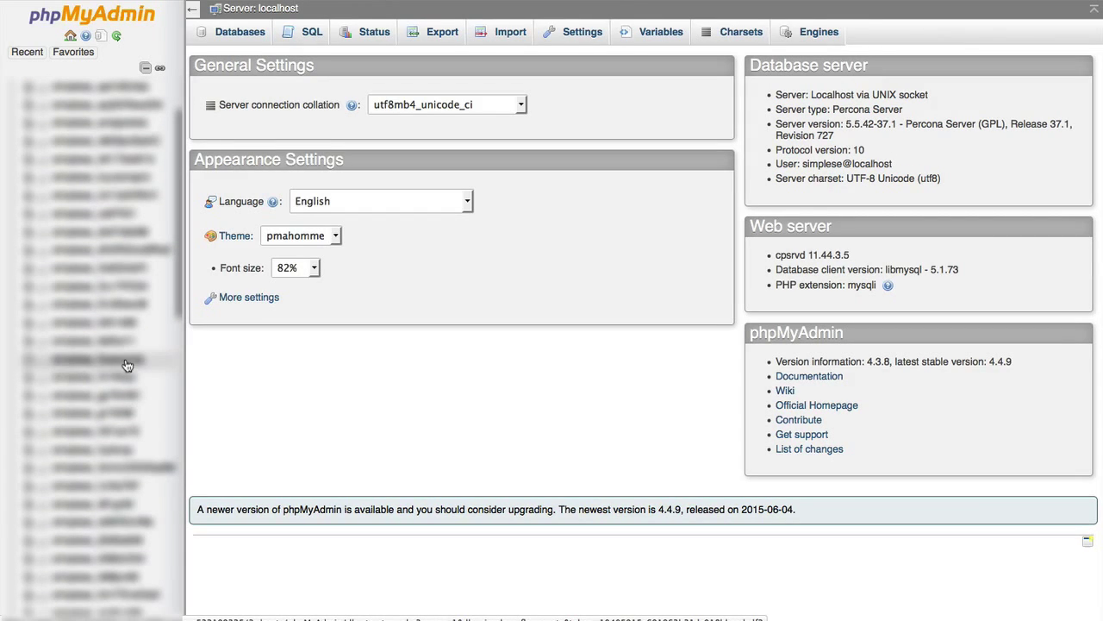
click(122, 366)
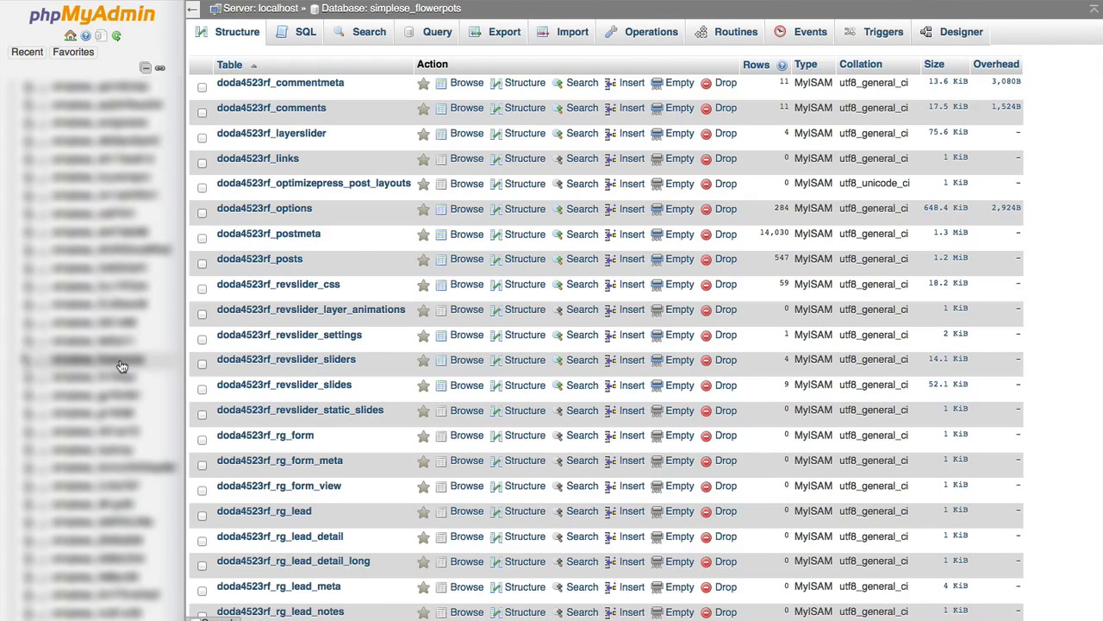
click(191, 8)
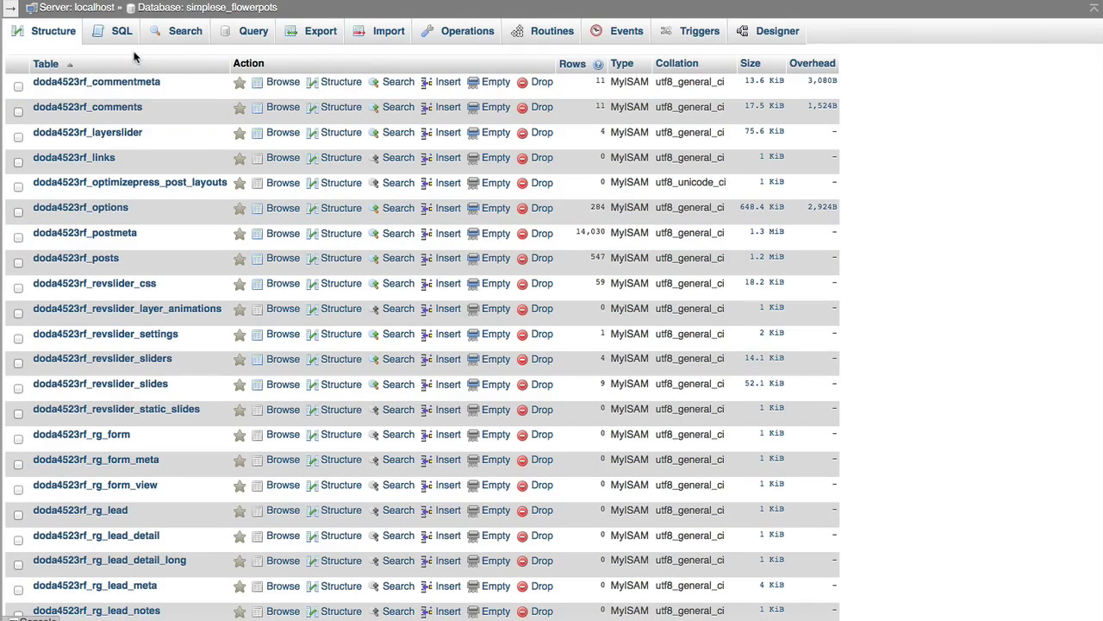
Step: Run a Quick SQL export of simplese_flowerpots and choose to save the file
click(328, 44)
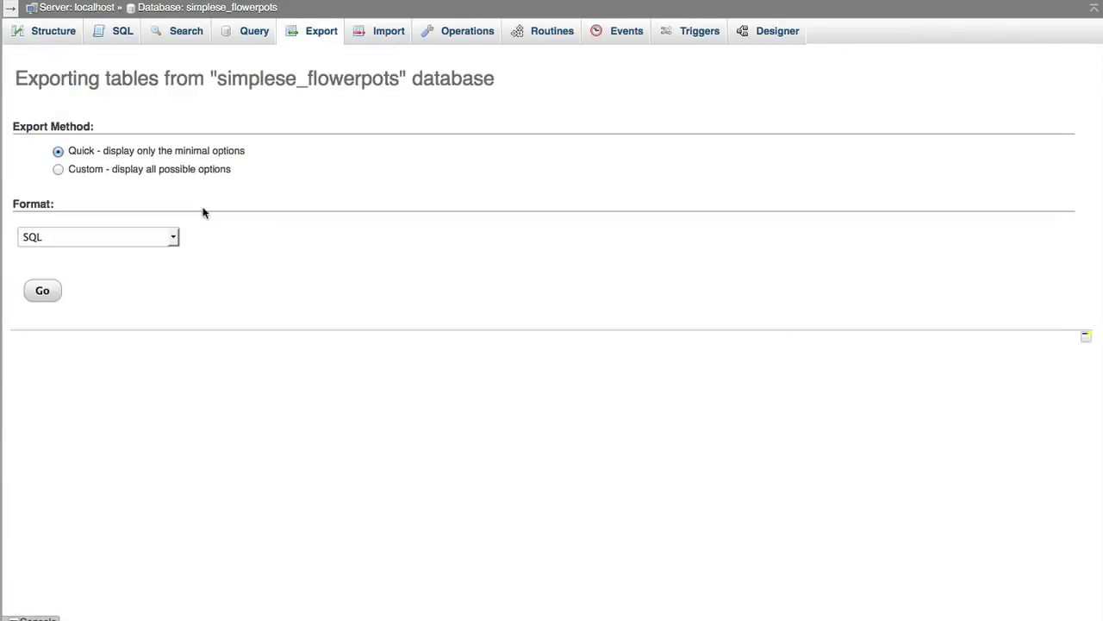
click(58, 170)
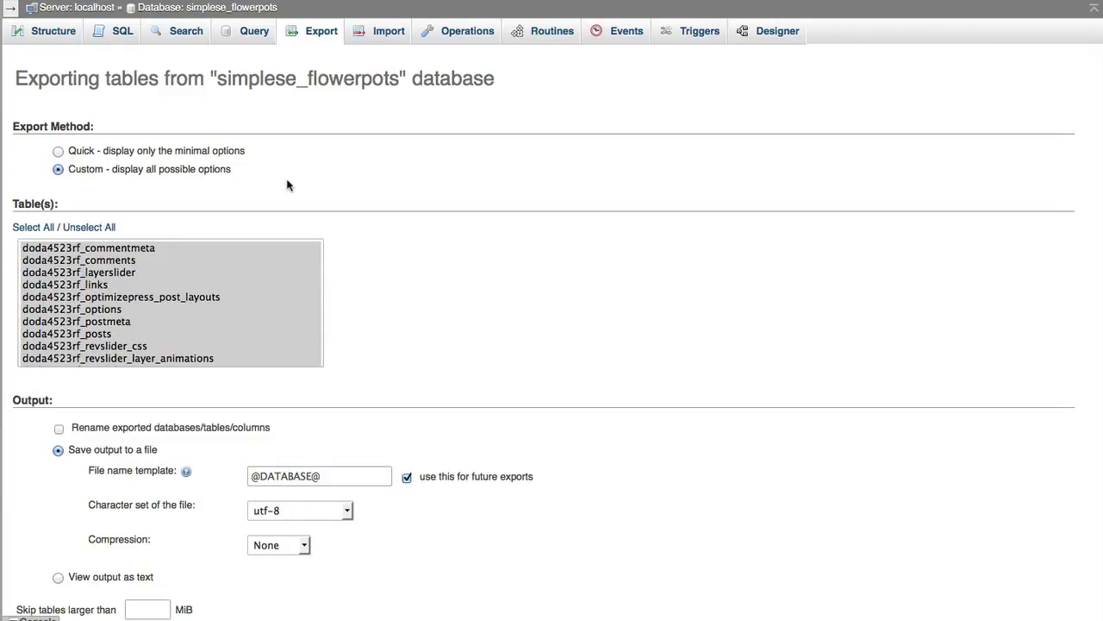
click(33, 227)
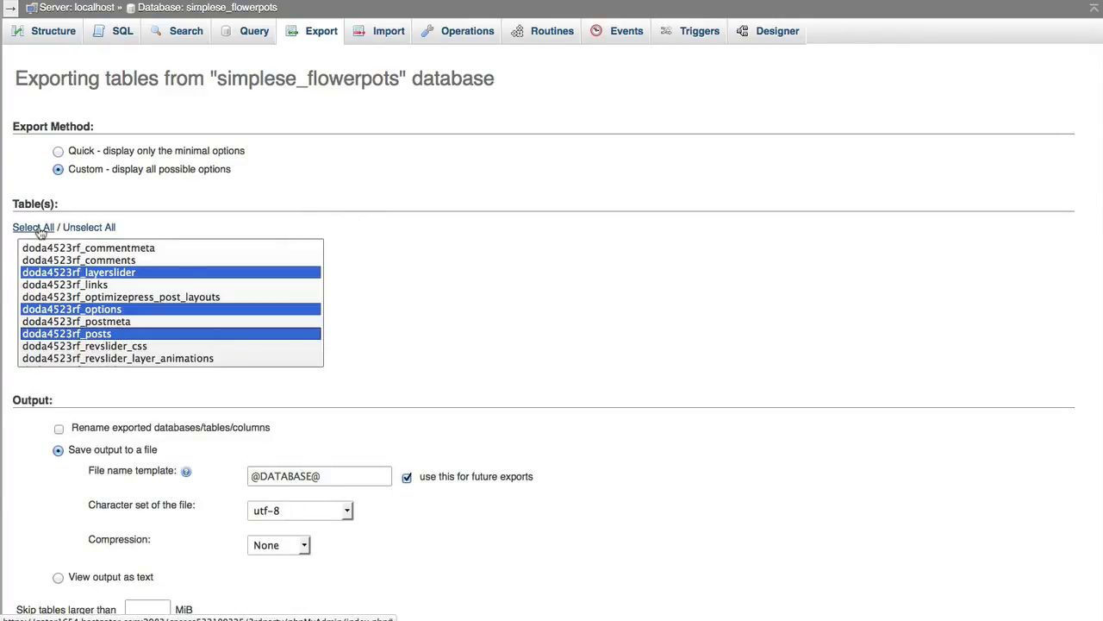
click(58, 151)
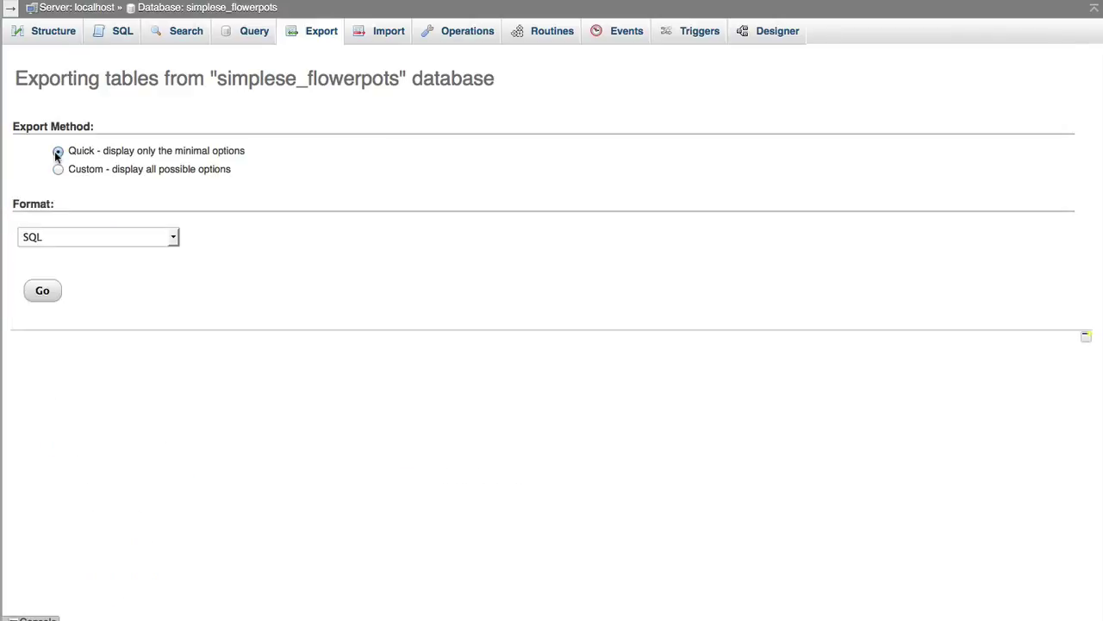
click(42, 238)
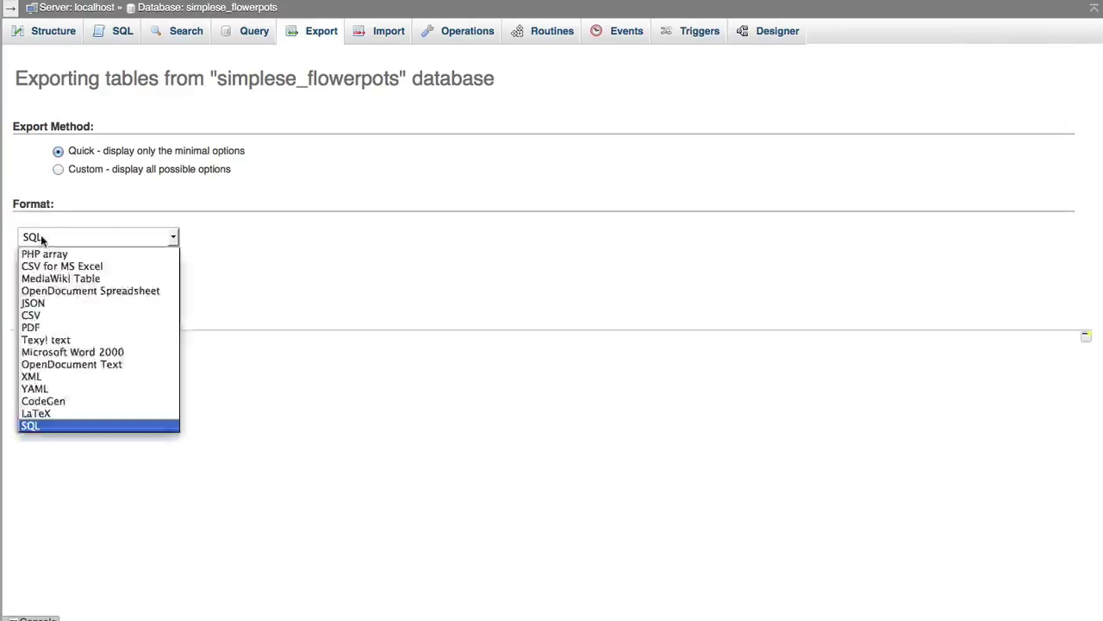
click(55, 425)
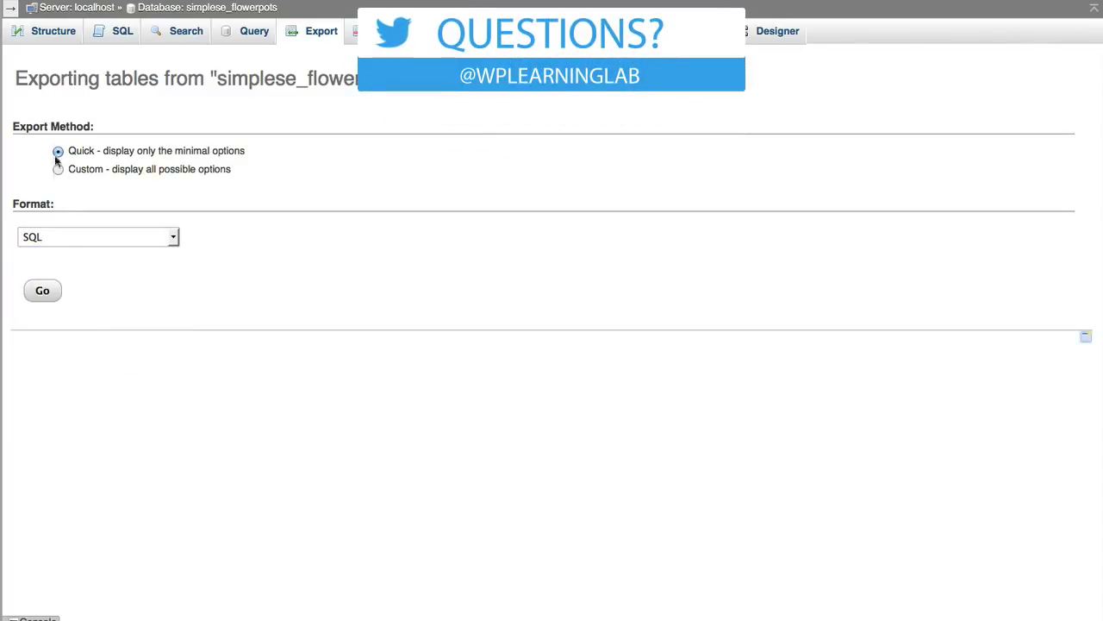
click(42, 294)
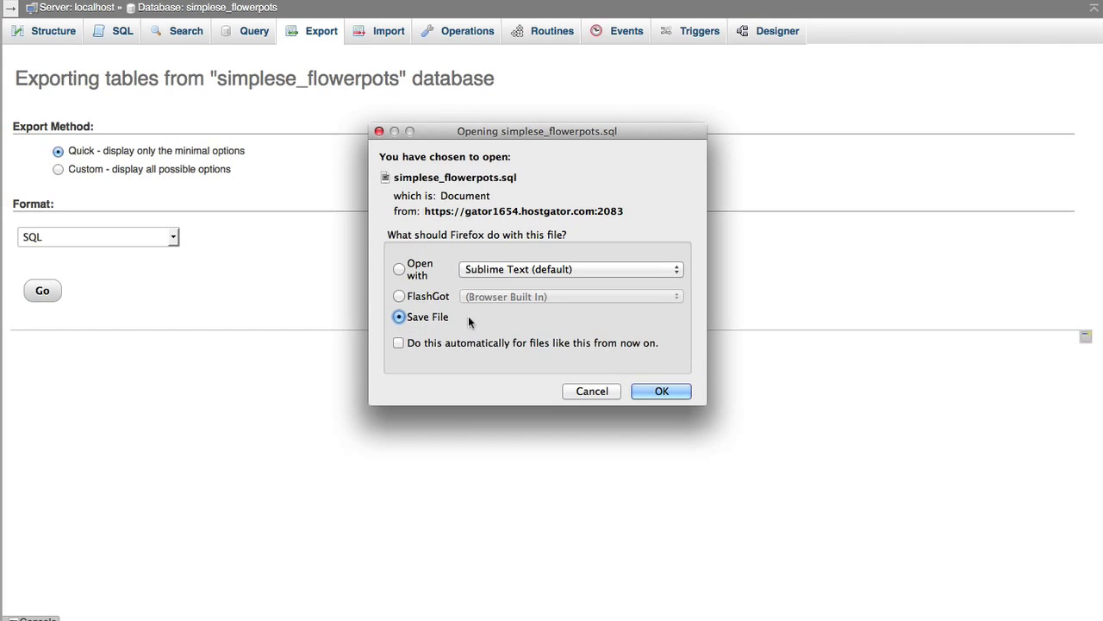
click(649, 389)
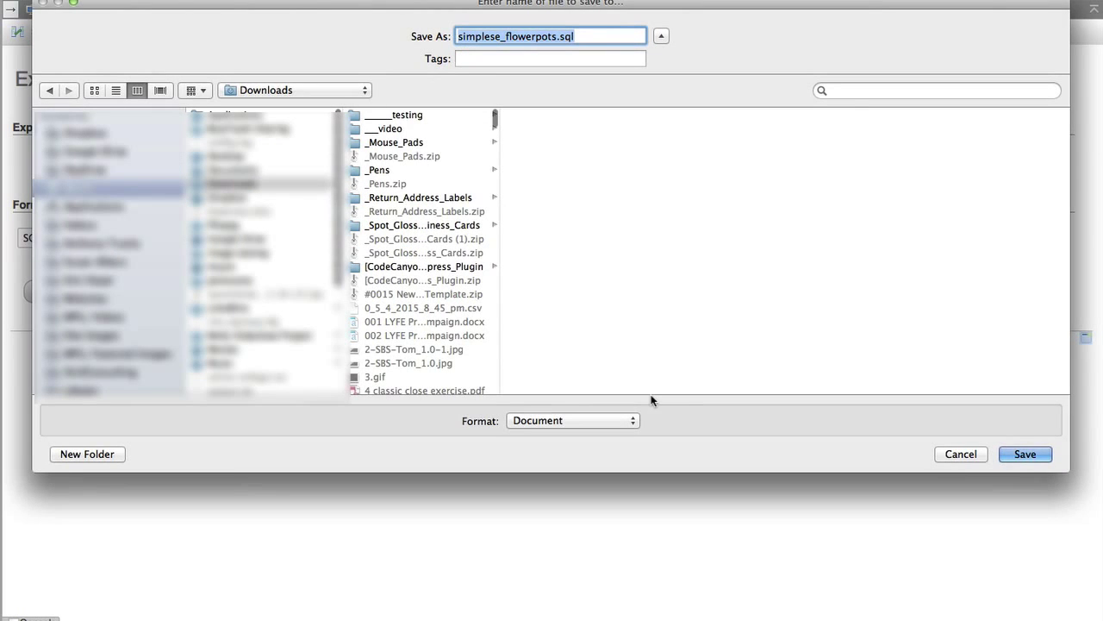
Step: Save simplese_flowerpots.sql into the Downloads folder
click(1021, 452)
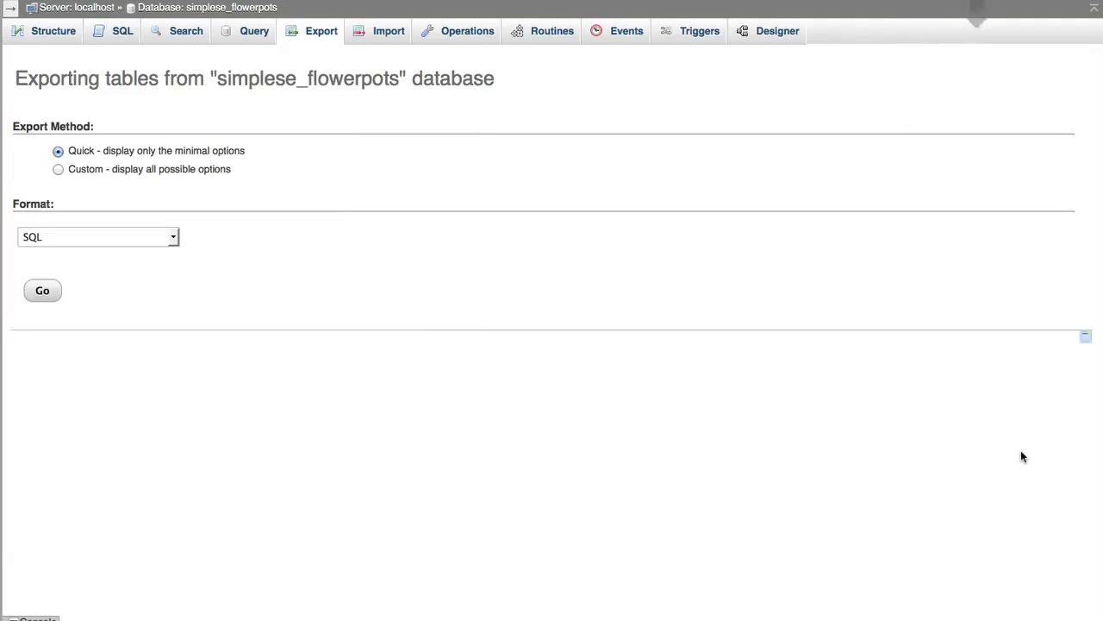